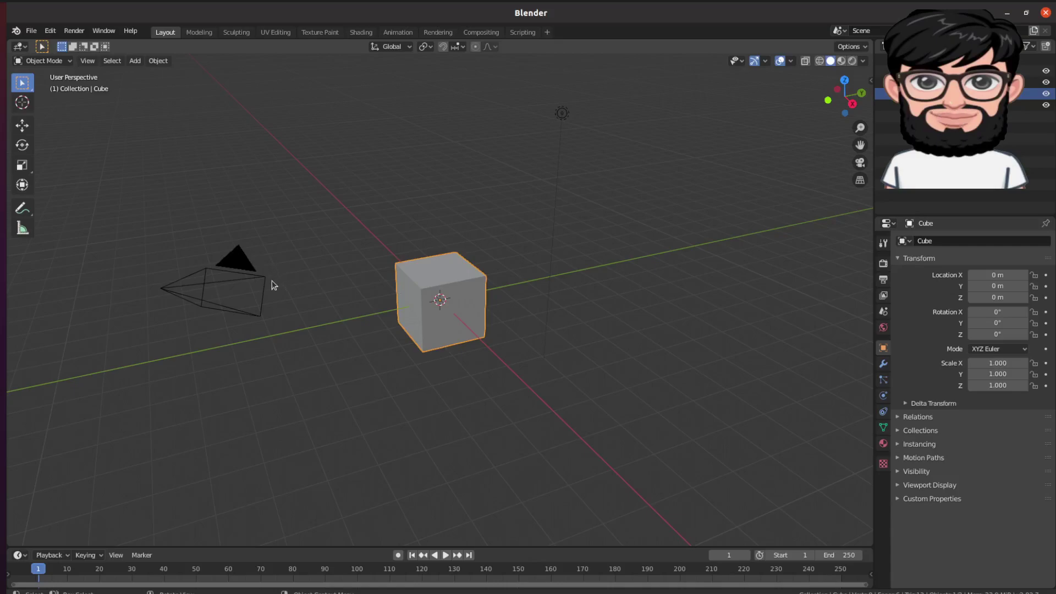
Select the camera, light and cube together, then re-pick the camera so it is active
left_click(240, 265)
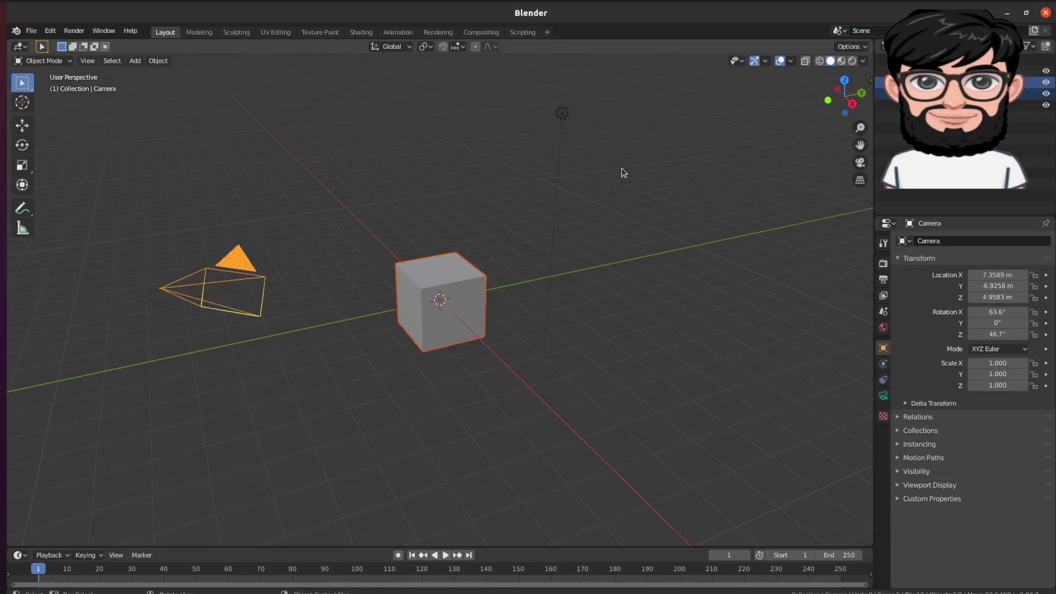
left_click(563, 113, "shift")
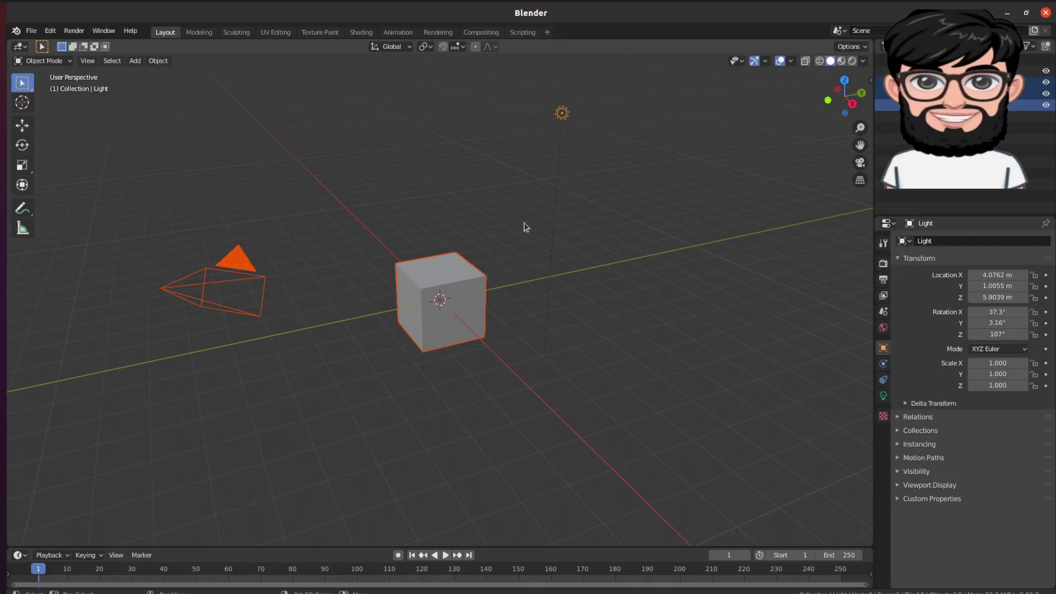
left_click(459, 280, "shift")
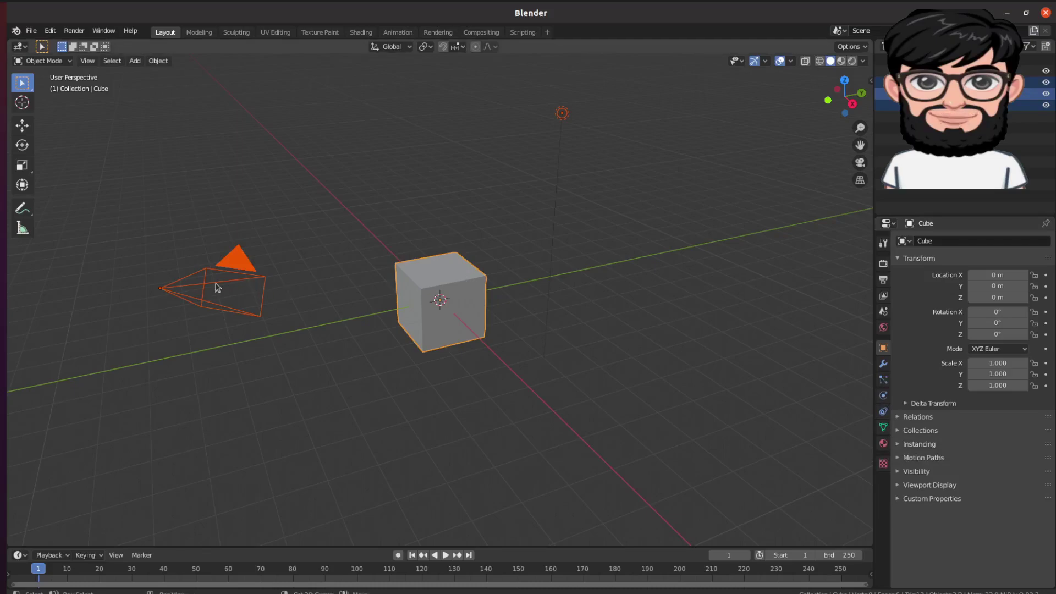
left_click(229, 255, "shift")
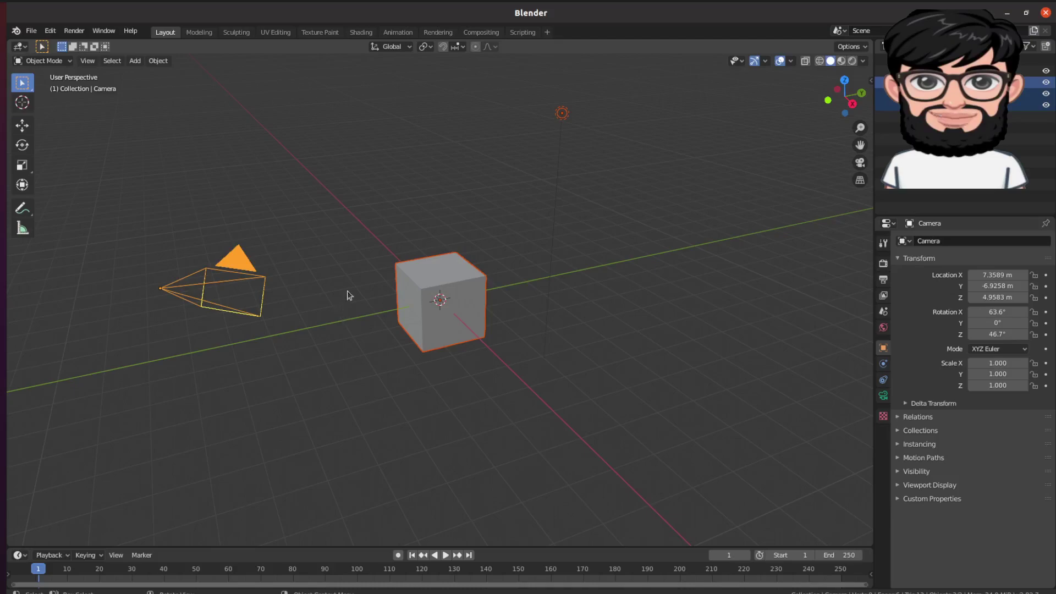
Deselect everything, then select all objects with A and clear them again with Alt+A
left_click(355, 202)
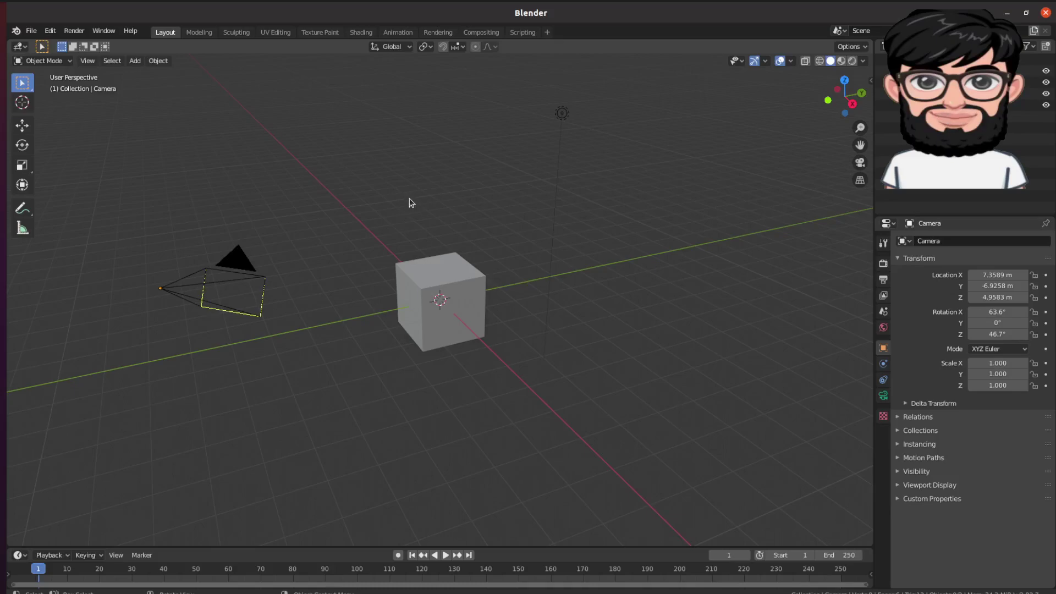
key("a")
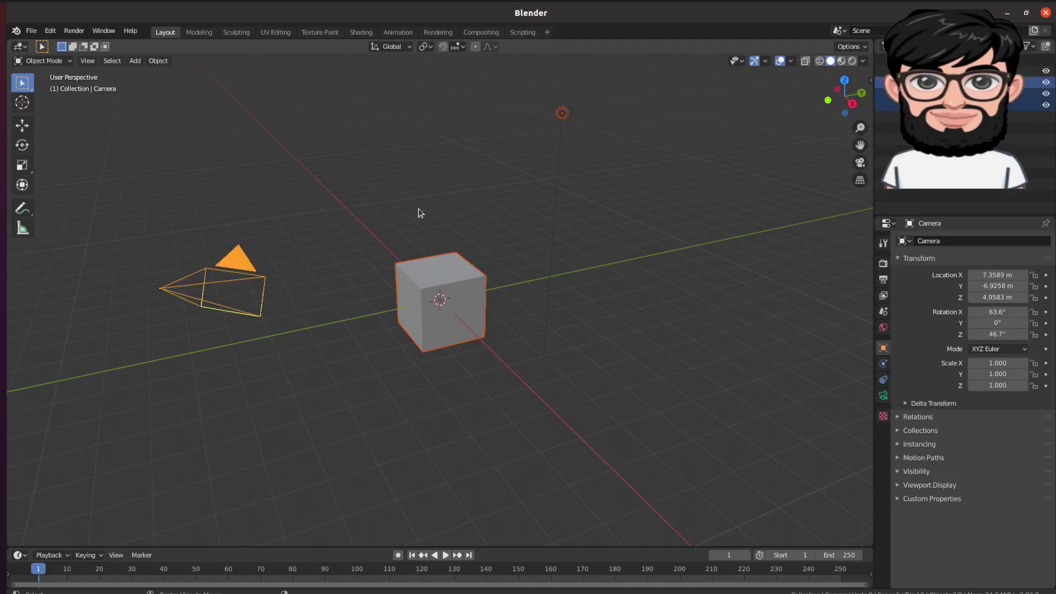
key("alt+a")
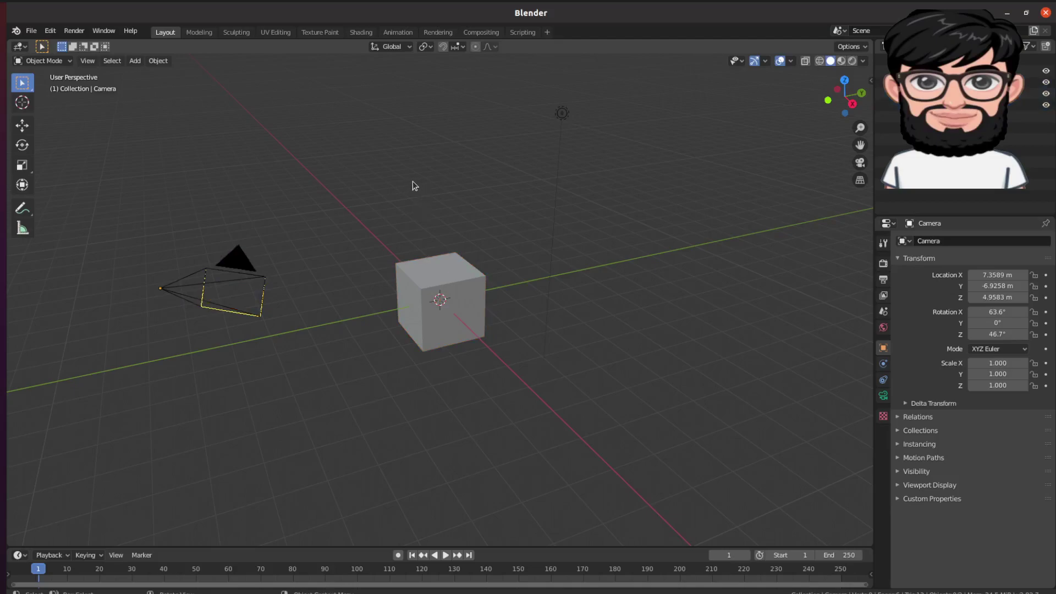
Select the cube and the camera in turn, ending with nothing selected
left_click(394, 277)
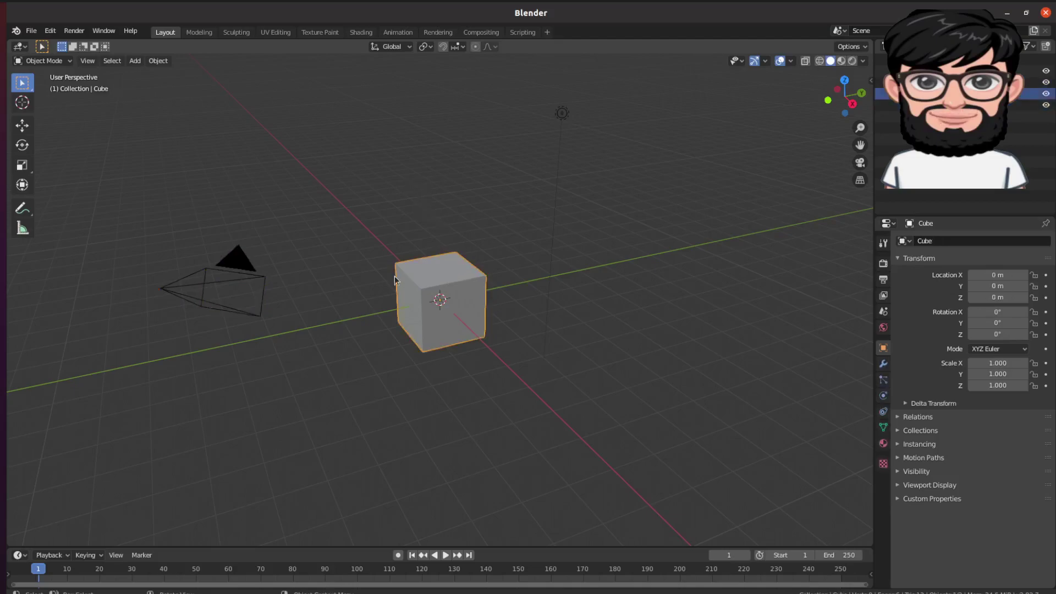
left_click(246, 263)
left_click(509, 168)
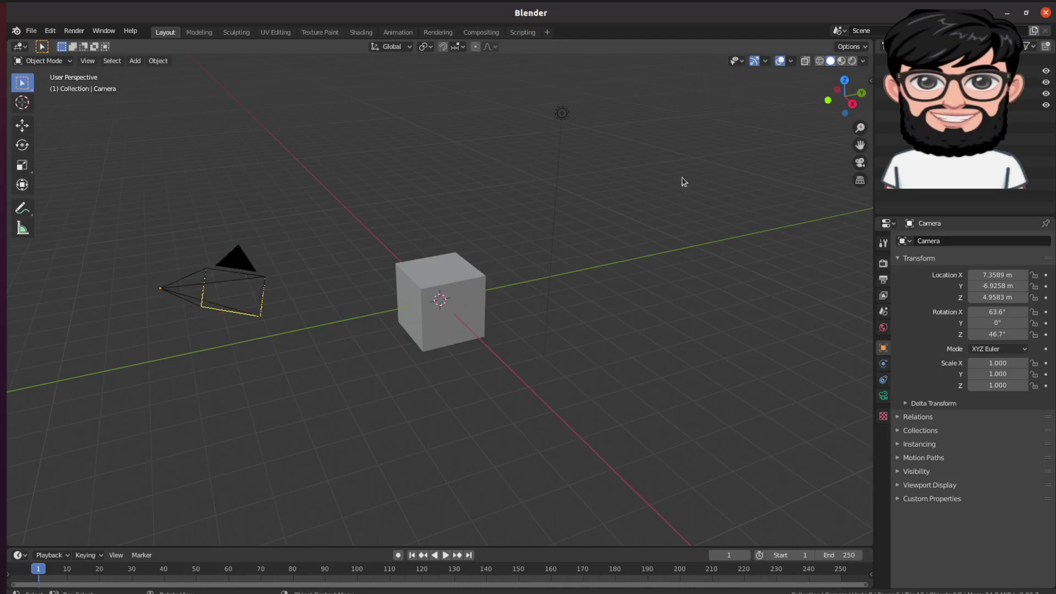
left_click(462, 280)
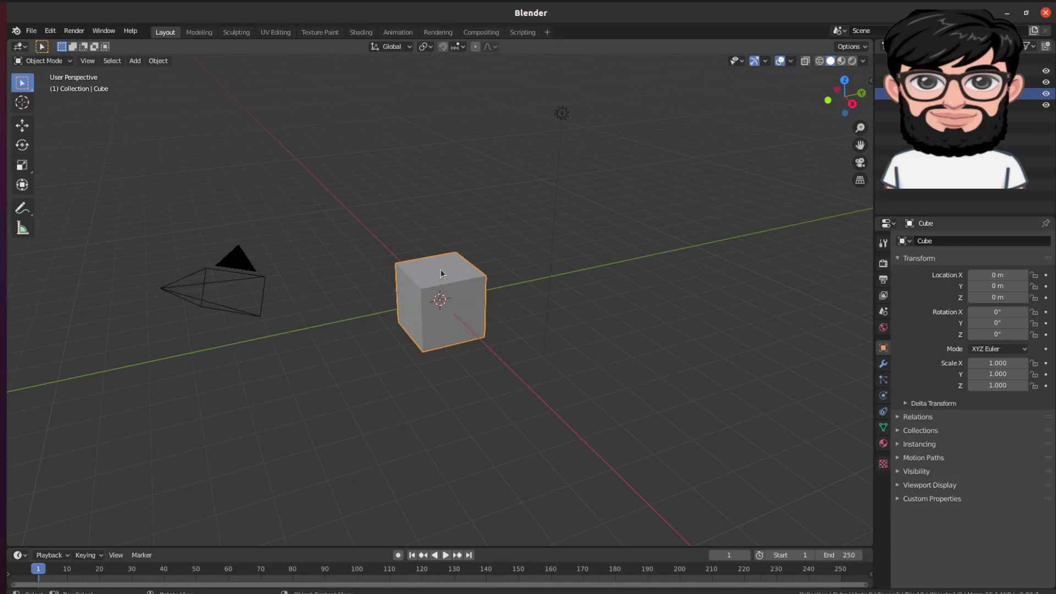
left_click(438, 241)
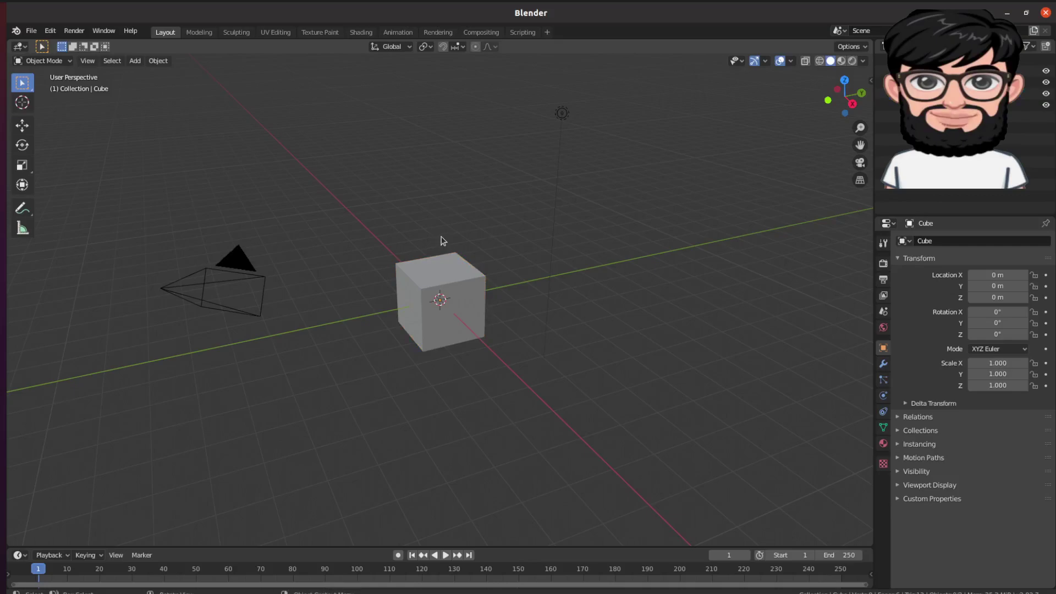
Add a mesh cube, Cube.001, at the origin and make the original Cube active
key("shift+a")
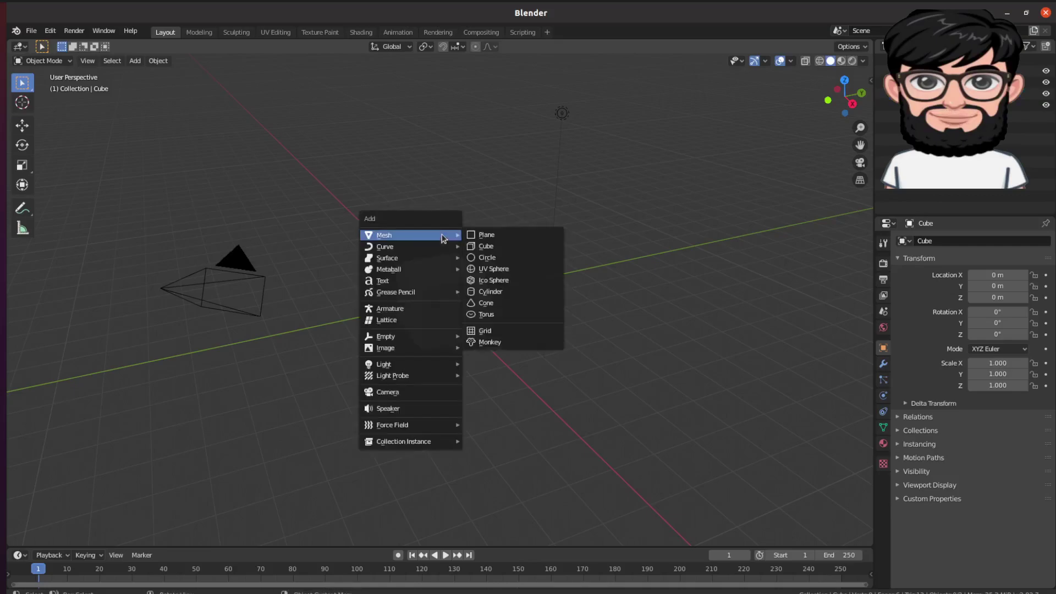
left_click(495, 246)
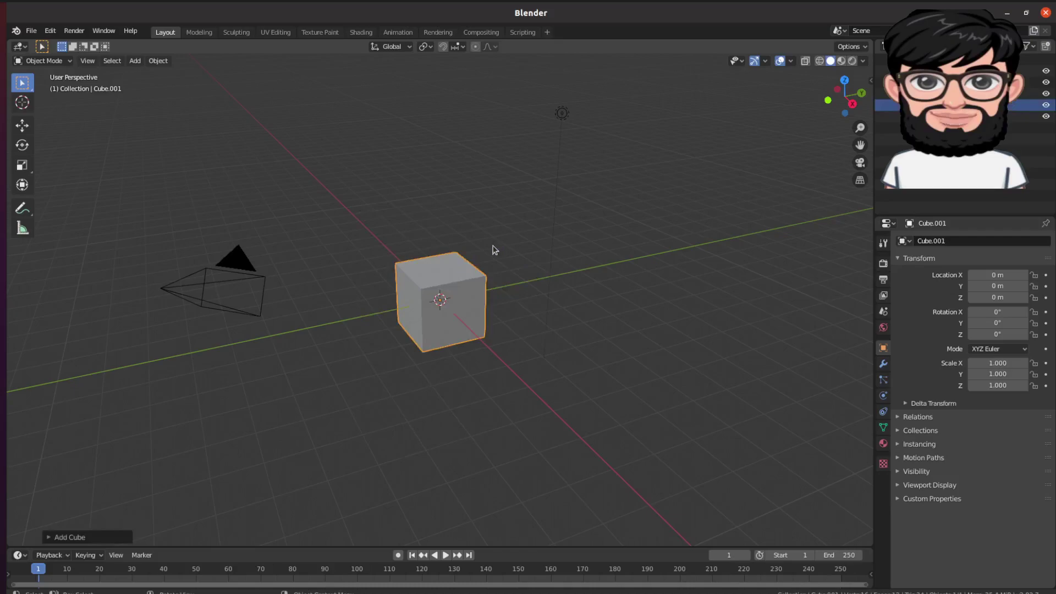
left_click(461, 269)
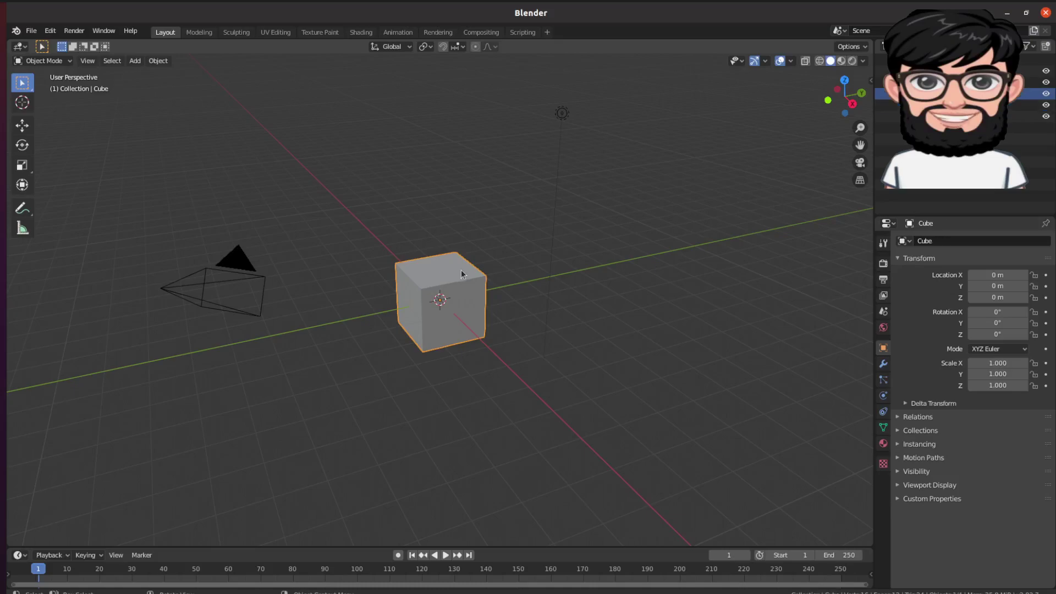
Scale the original cube down to 0.466 and slide it along Y so it pokes out of Cube.001
left_click(32, 171)
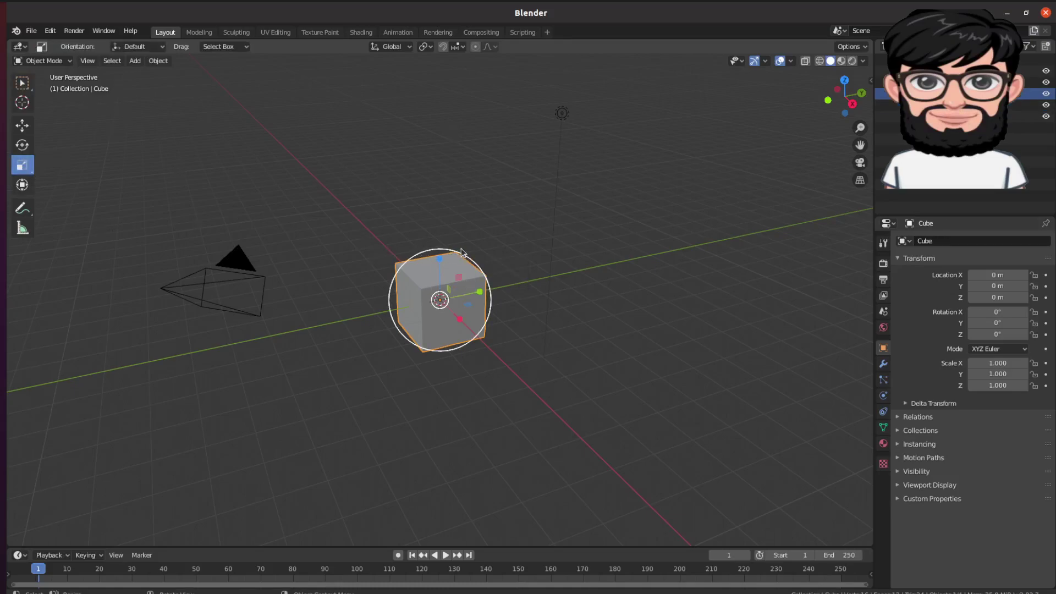
left_click_drag(468, 260, 452, 285)
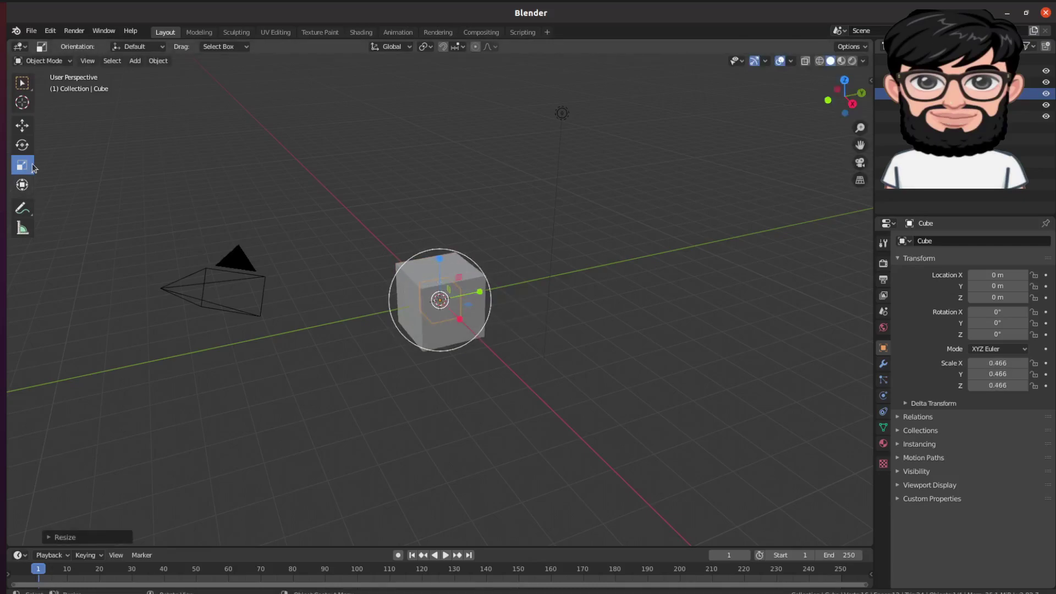
left_click(25, 128)
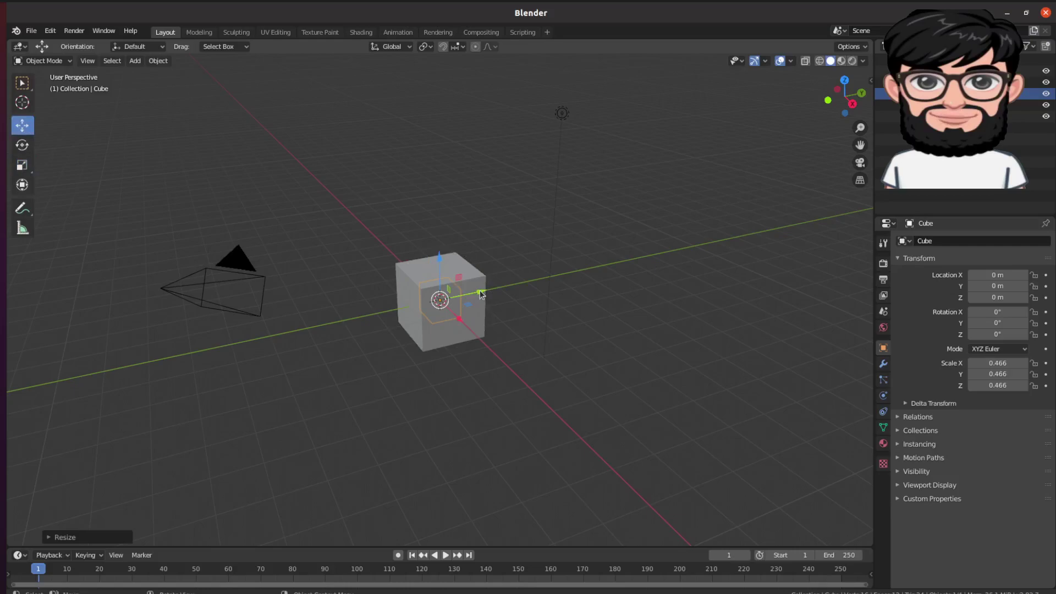
left_click_drag(481, 294, 526, 287)
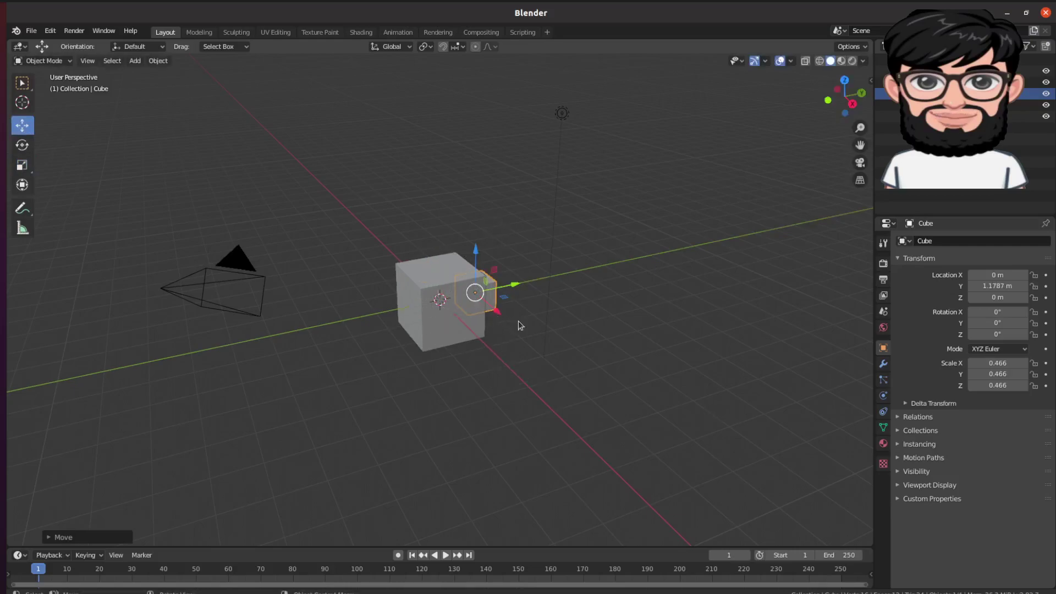
Zoom in and select the small cube and the large Cube.001 in turn, ending on Cube.001
left_click(494, 316)
scroll(494, 309, "up", 4)
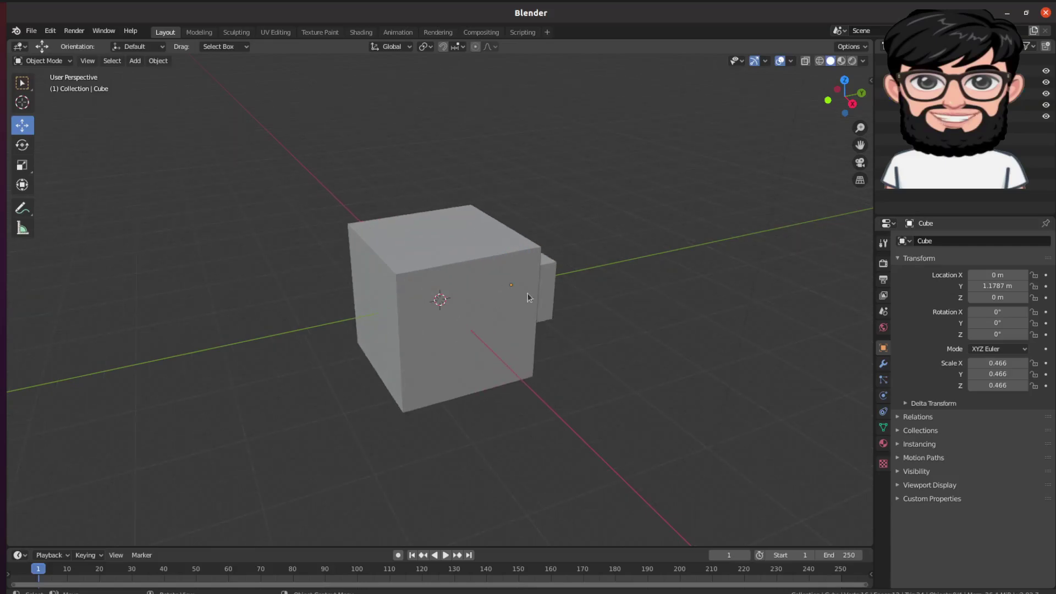
left_click(554, 284)
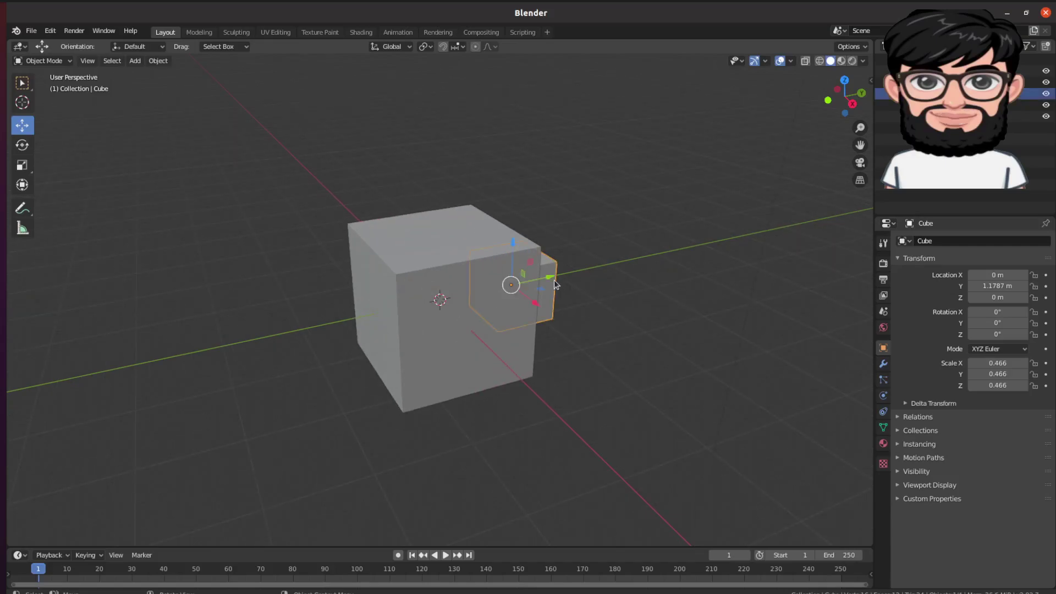
left_click(463, 361)
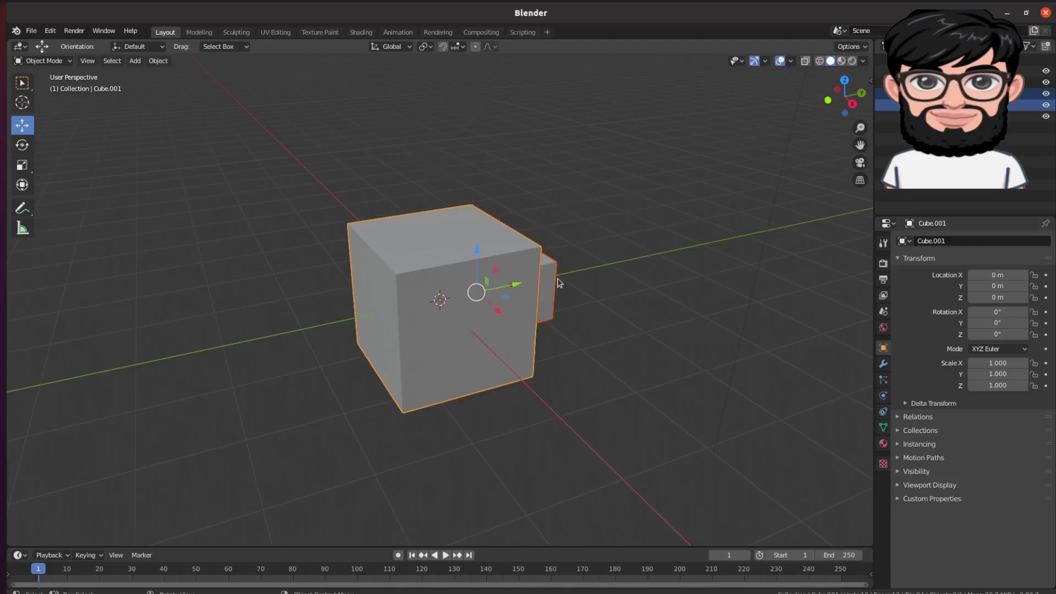
scroll(550, 279, "up", 4)
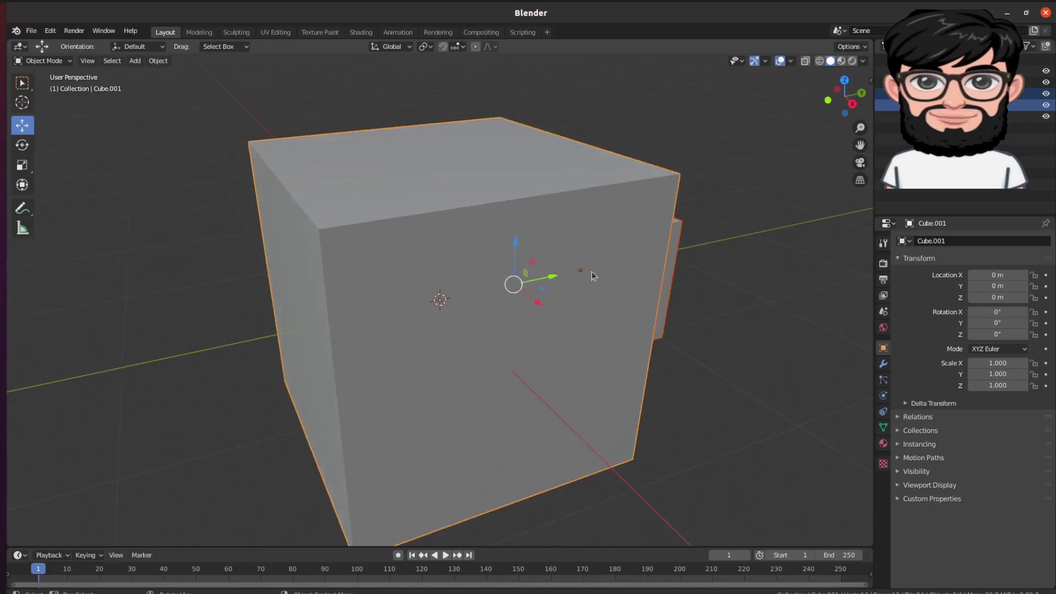
left_click(681, 269)
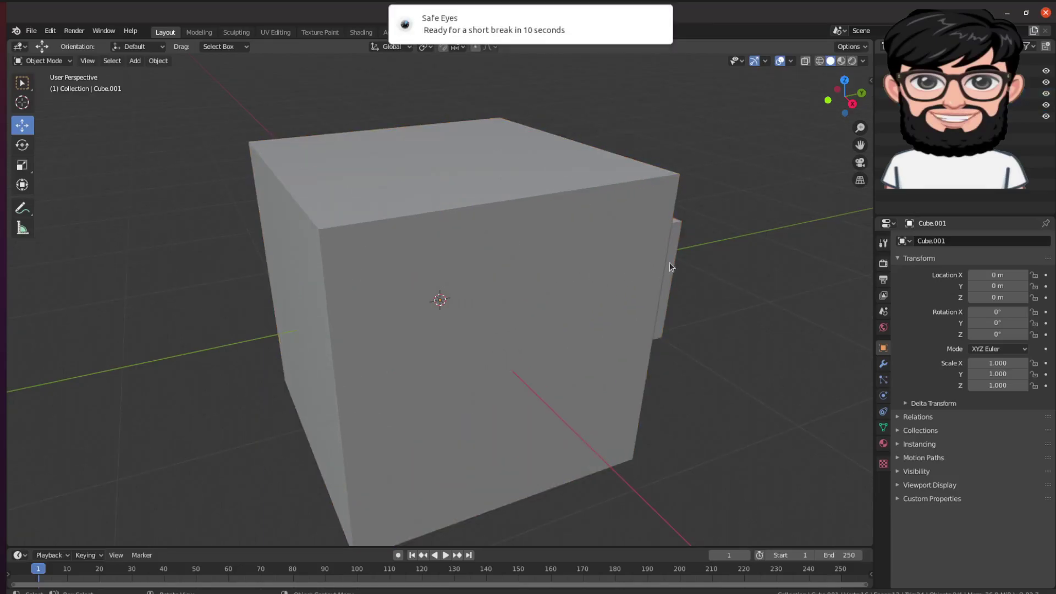
left_click(669, 263)
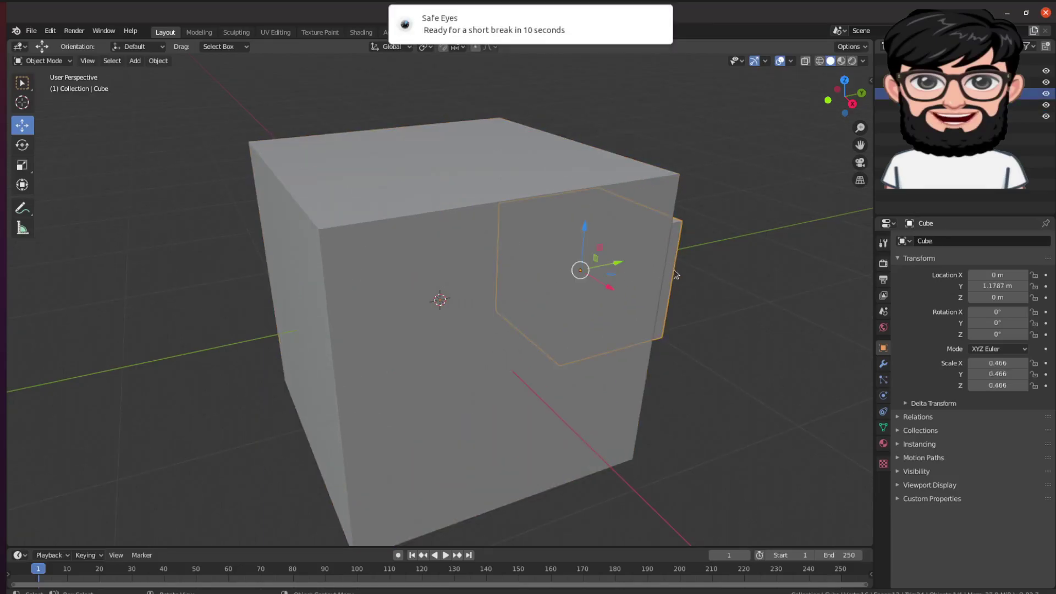
left_click(481, 389)
key("s")
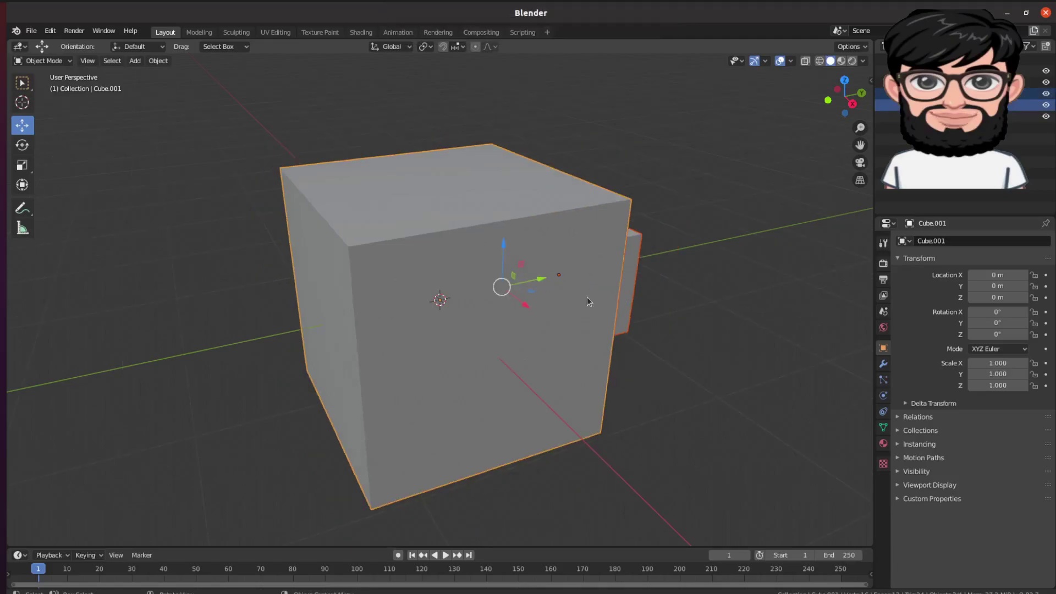
left_click(600, 281)
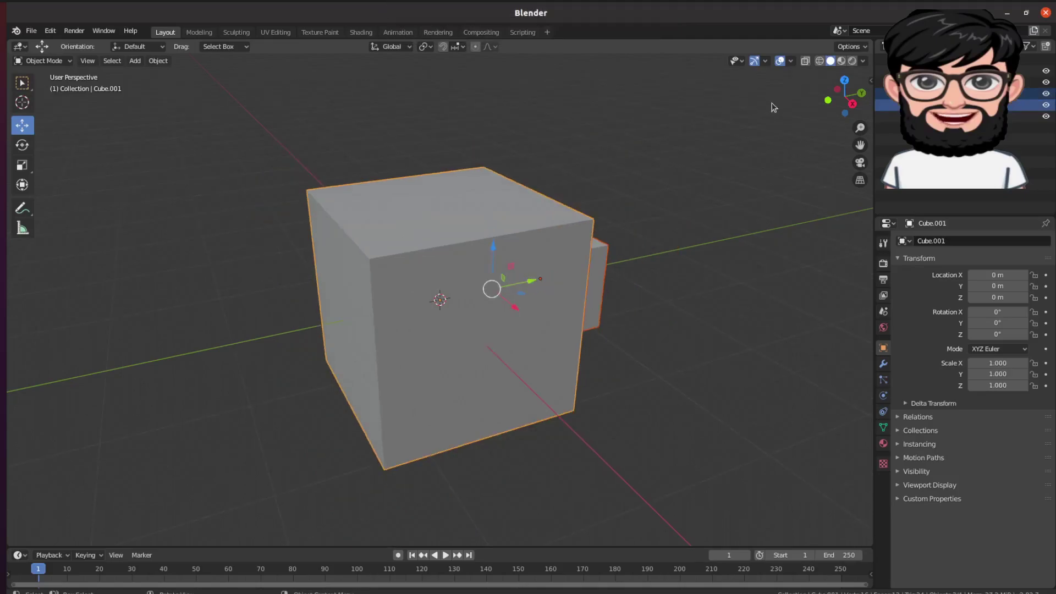
left_click(817, 62)
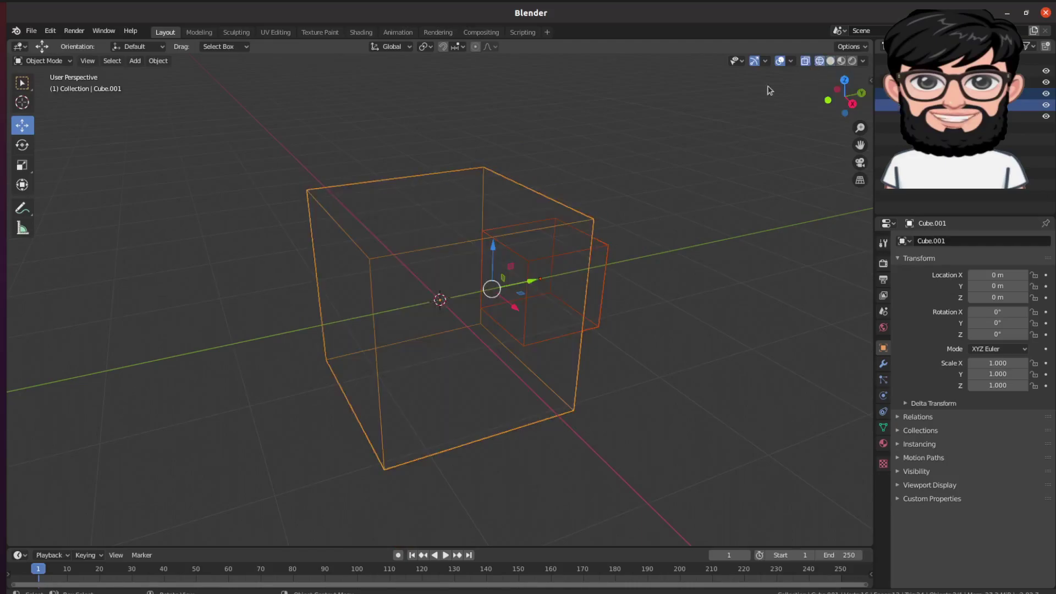
key("Return")
left_click(629, 242)
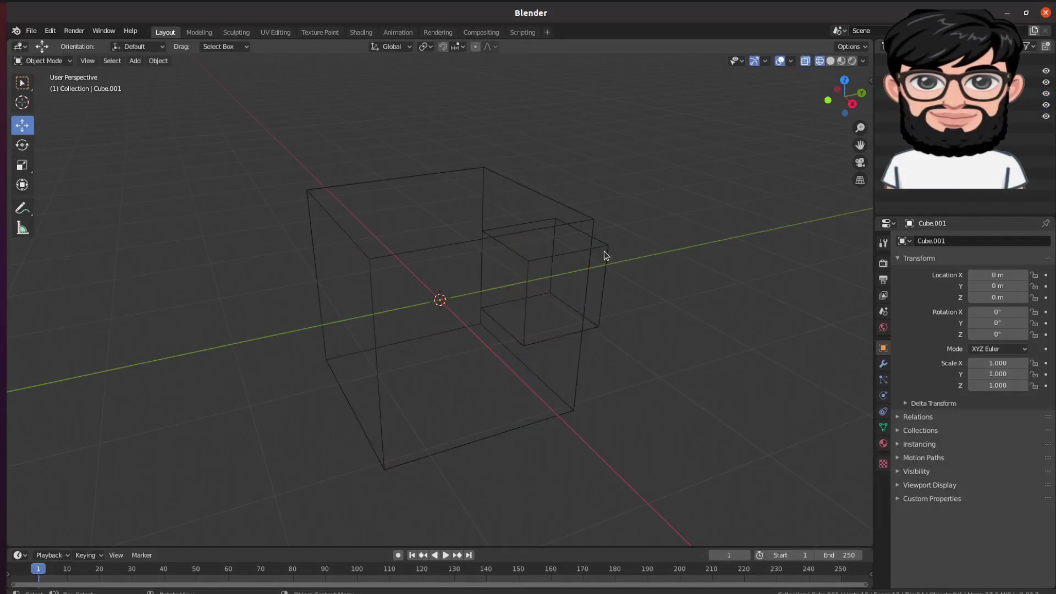
left_click(604, 250)
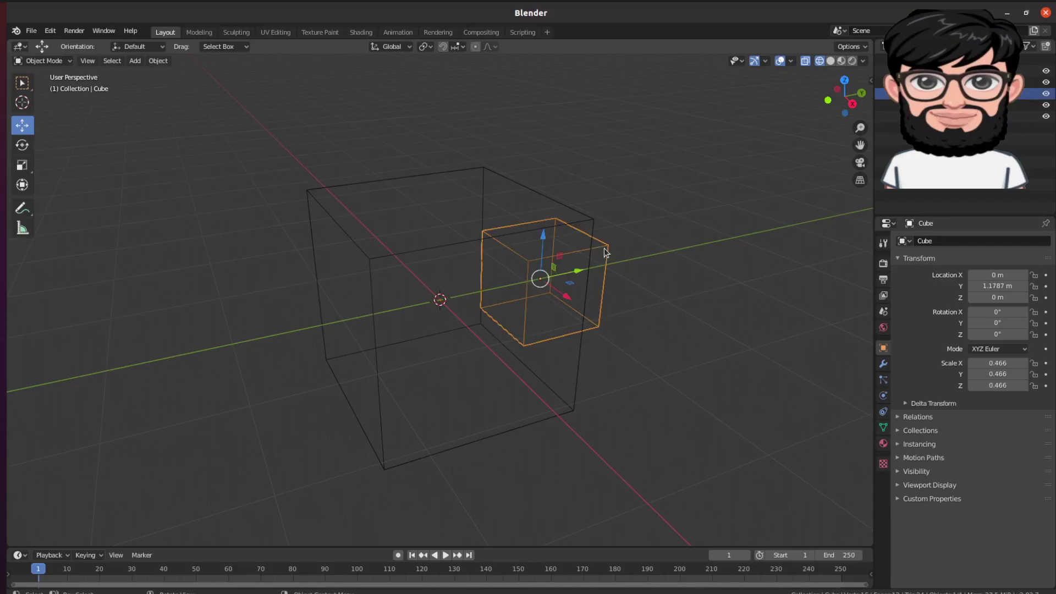
left_click(541, 194, "shift")
left_click(540, 194)
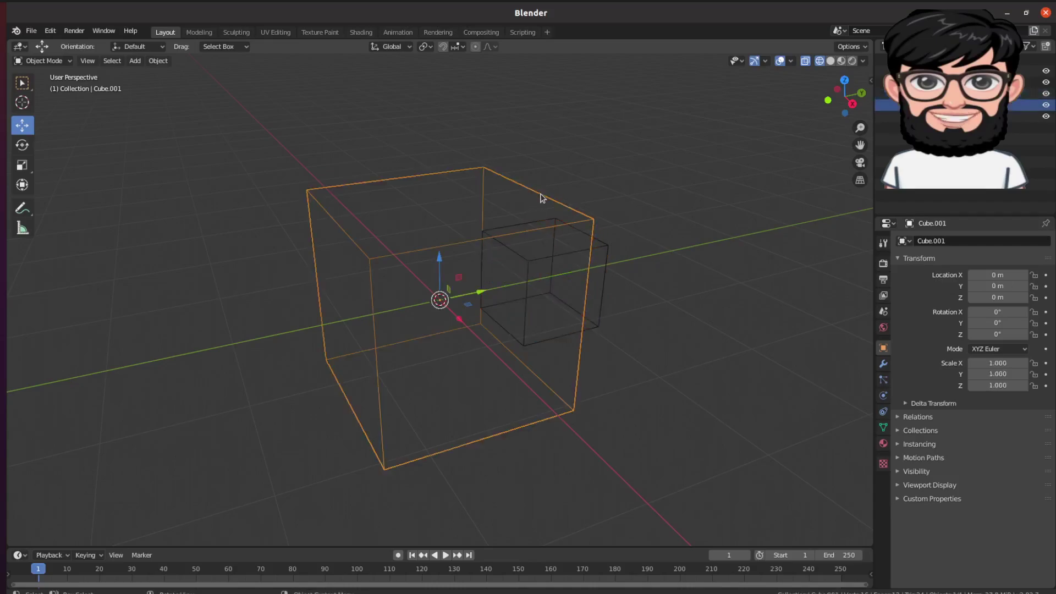
left_click(549, 221)
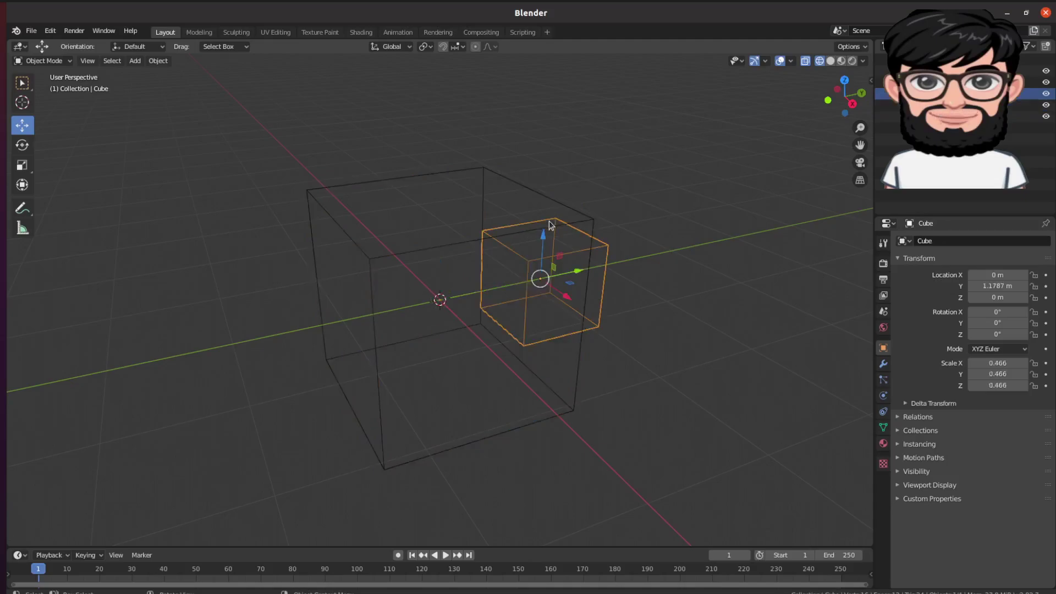
left_click(573, 219)
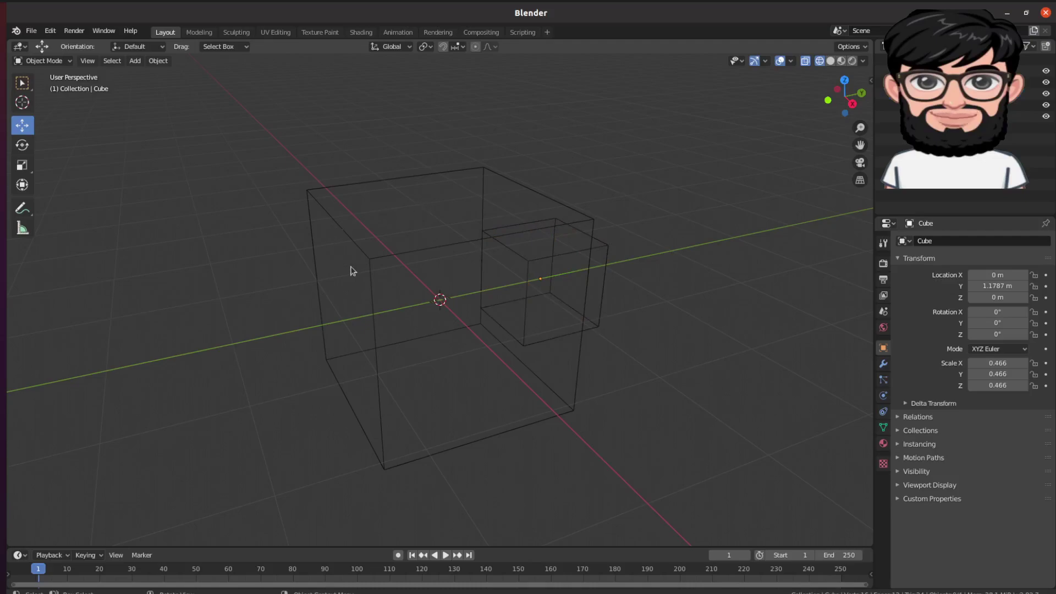
left_click(831, 61)
left_click(560, 222)
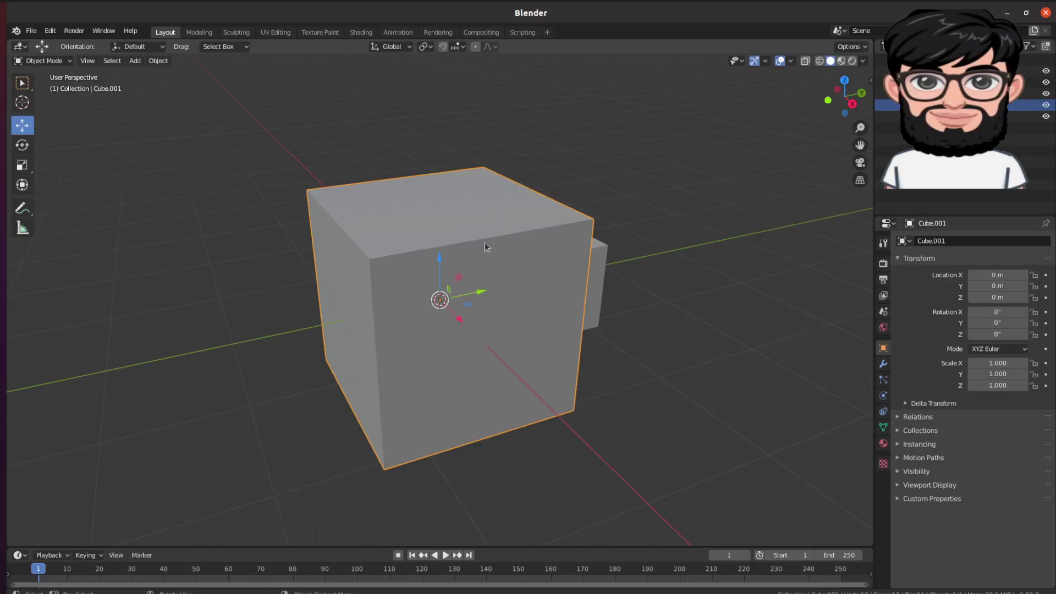
Switch the viewport to wireframe shading and select the small cube inside Cube.001
left_click(819, 62)
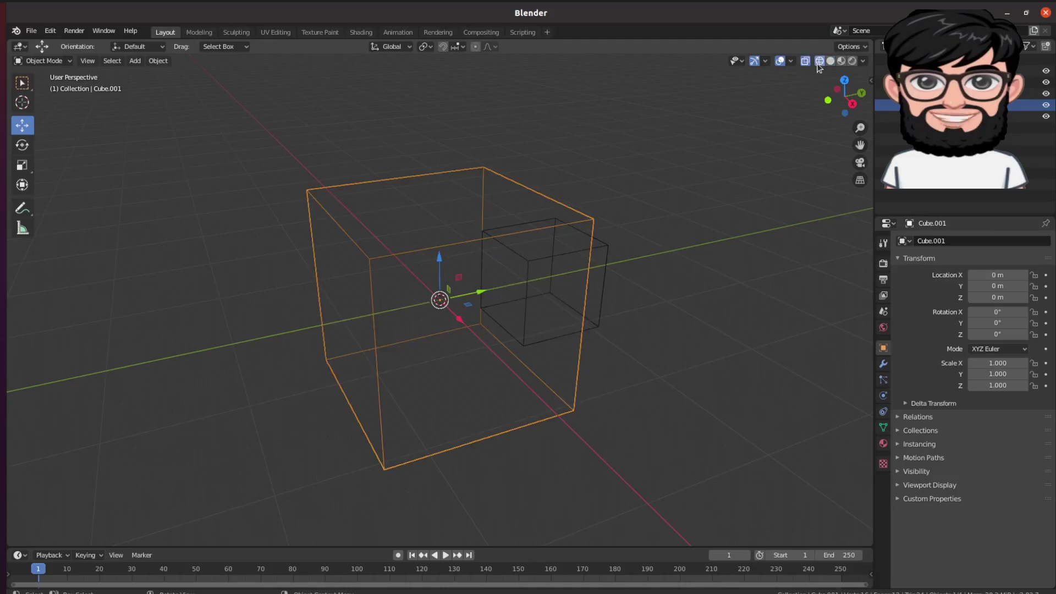
left_click(530, 228)
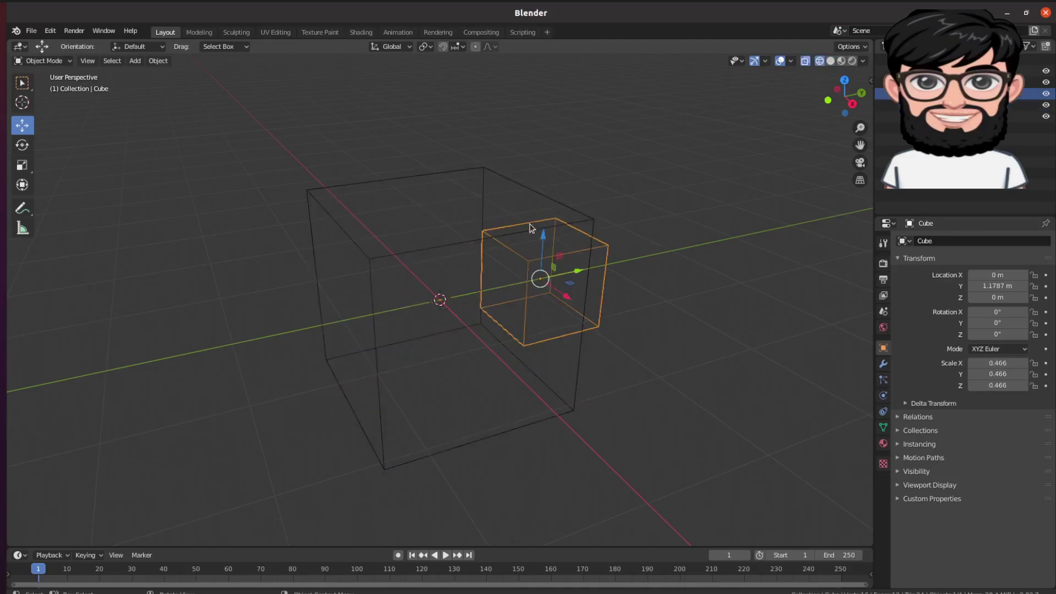